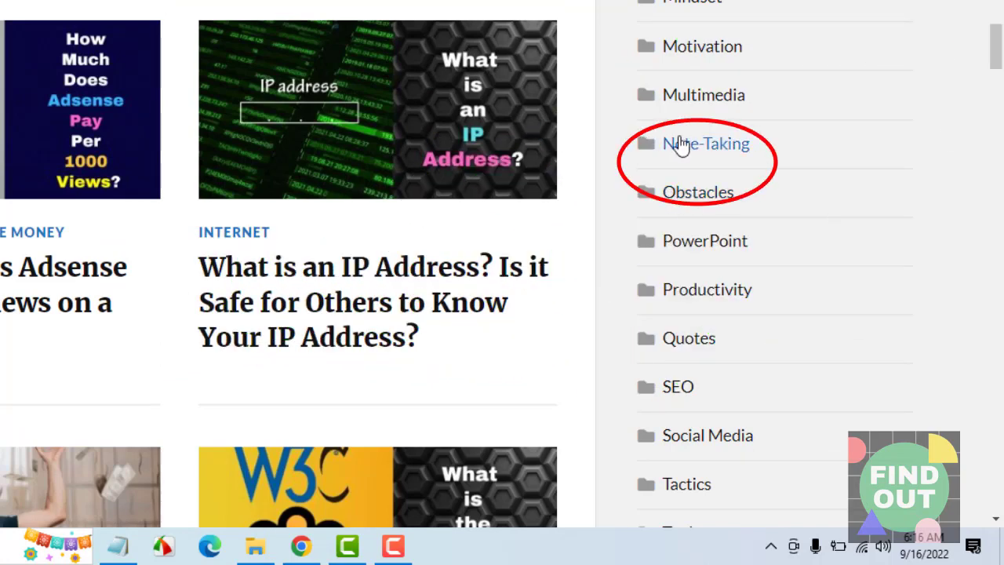
# Step: Look through the category list in the blog's sidebar for categories that are unneeded or better suited as tags
pyautogui.scroll(-7, 697, 145)
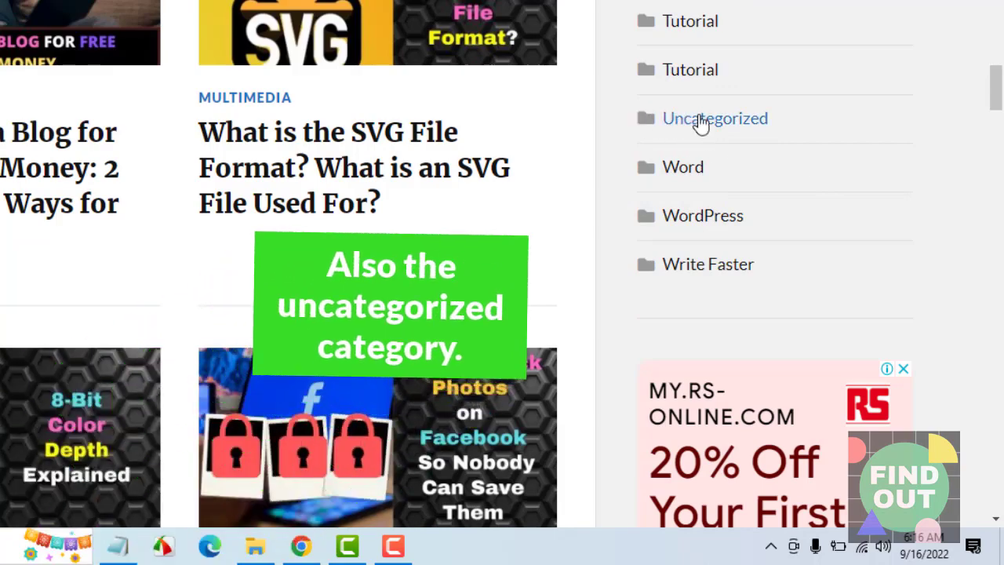
pyautogui.scroll(-6, 694, 137)
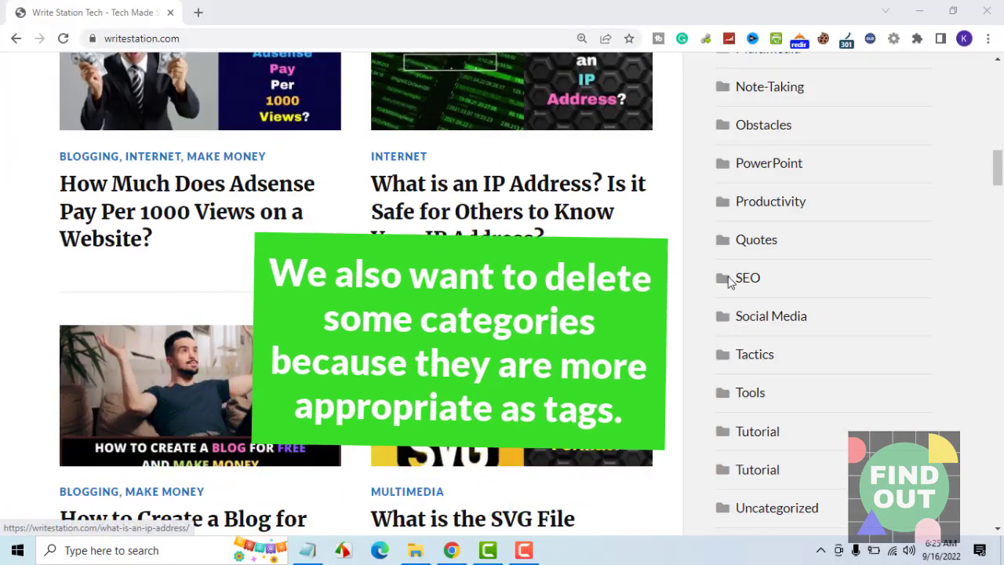
pyautogui.scroll(-4, 745, 298)
pyautogui.scroll(1, 816, 353)
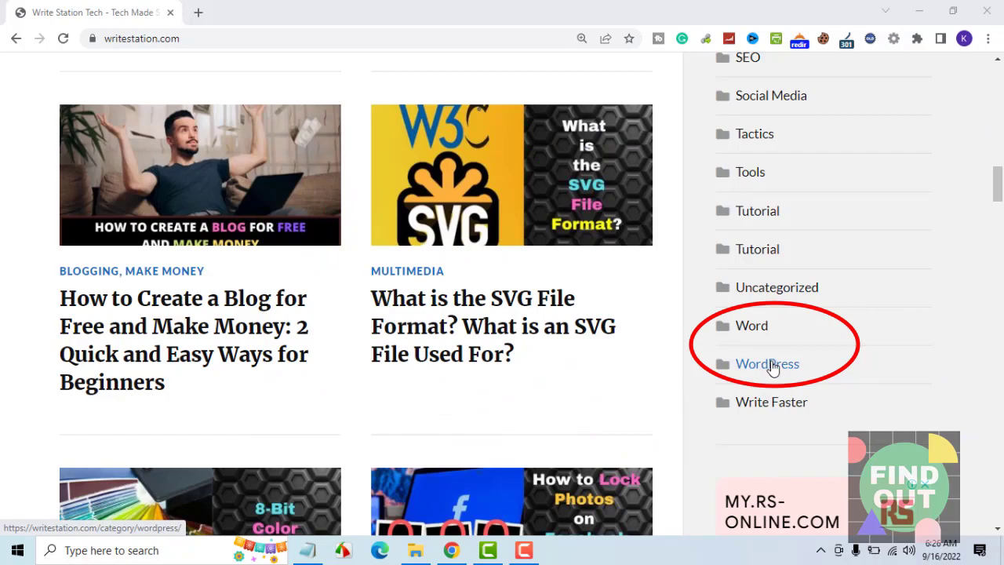
pyautogui.scroll(-14, 772, 367)
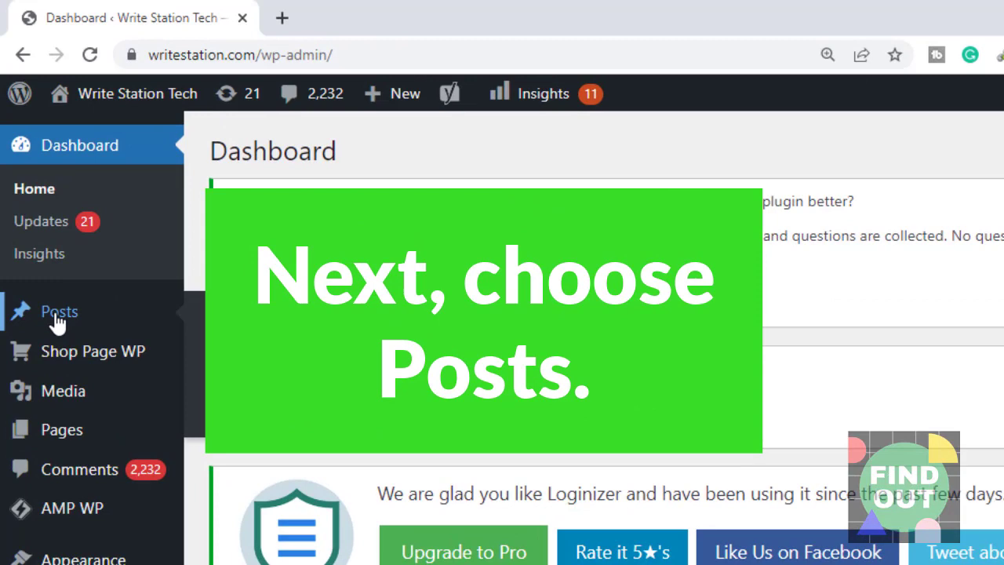
# Step: Open the post categories management page and look over the form for new categories and the list of existing ones
pyautogui.click(45, 251)
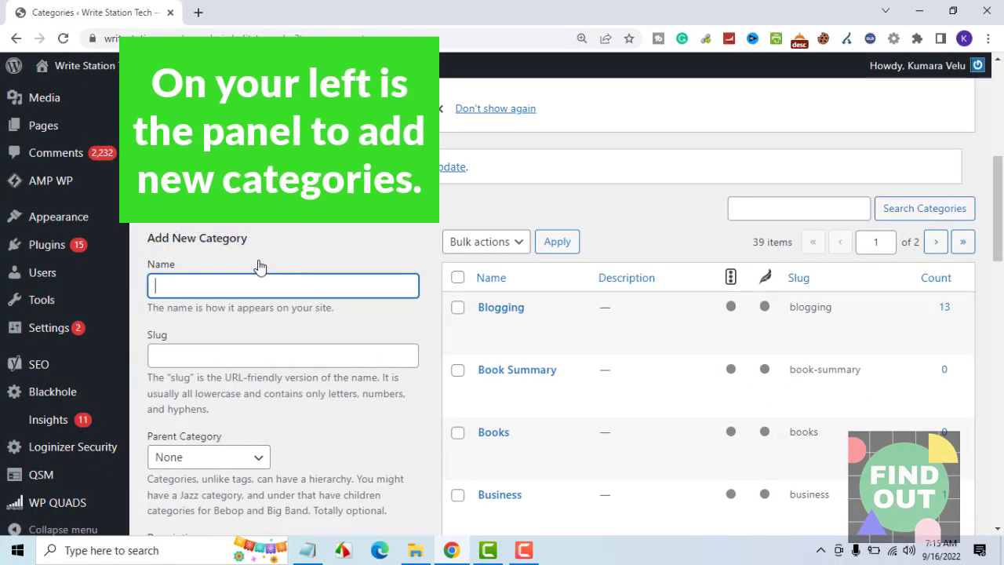
pyautogui.scroll(-3, 180, 360)
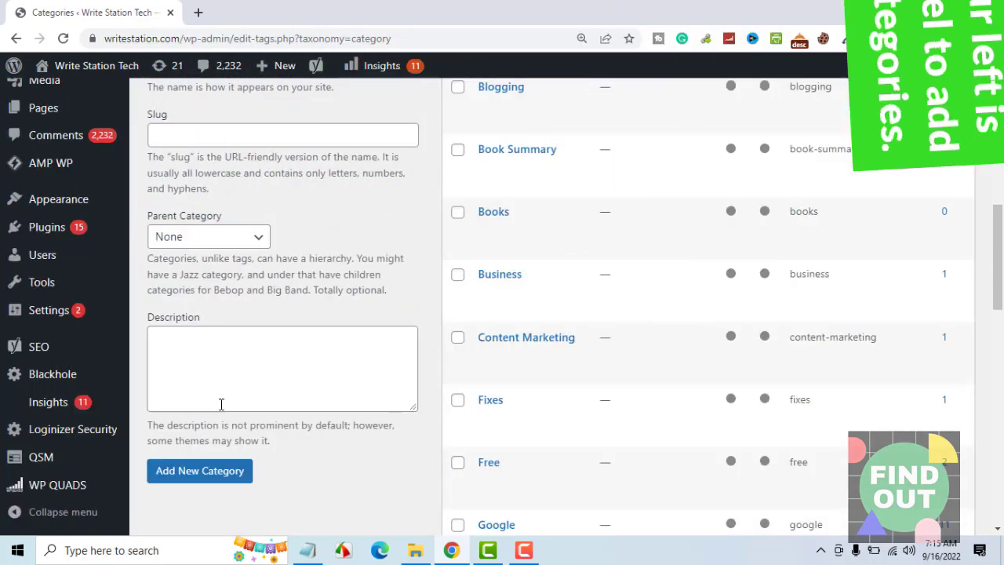
pyautogui.scroll(3, 227, 392)
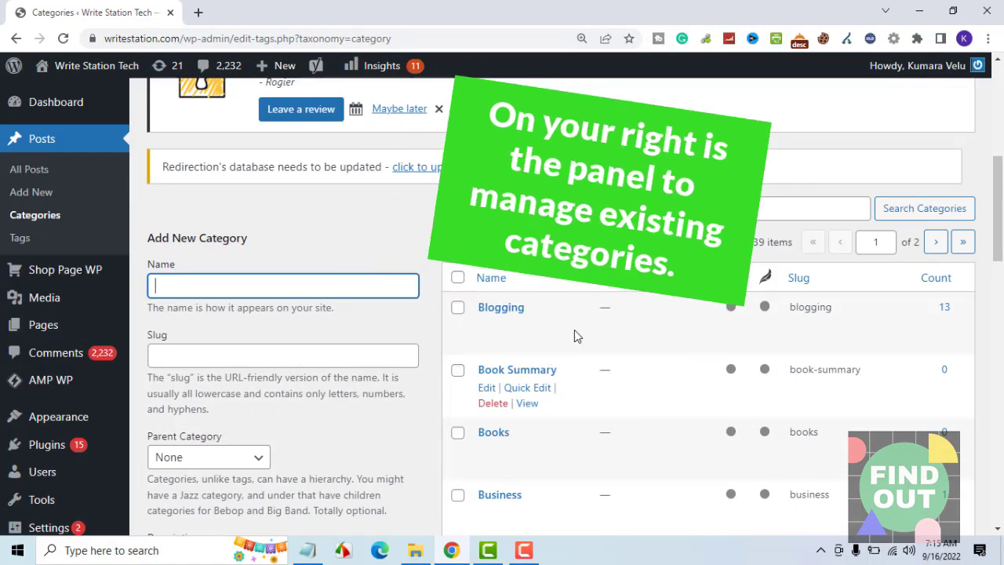
pyautogui.scroll(-2, 706, 480)
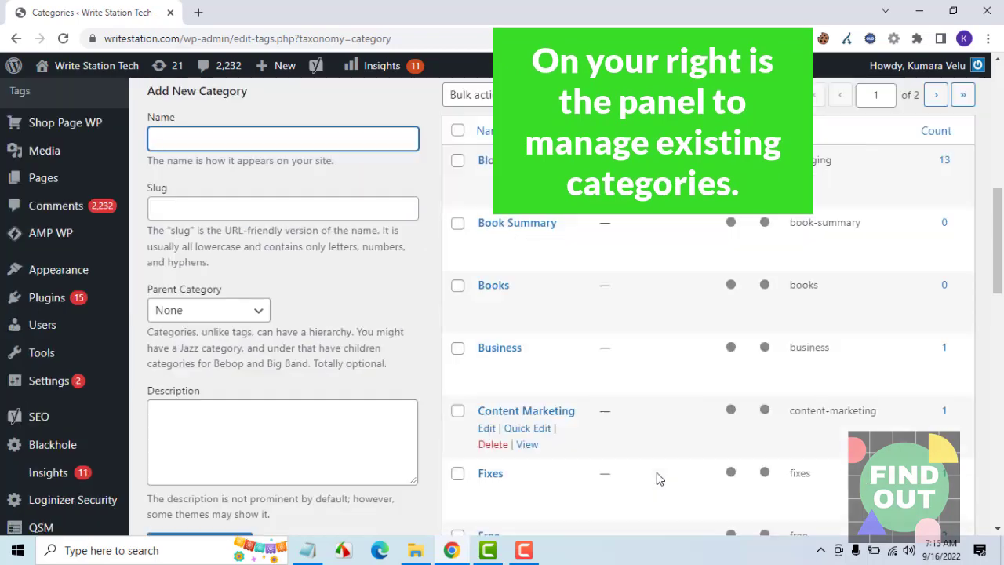
pyautogui.scroll(-13, 615, 295)
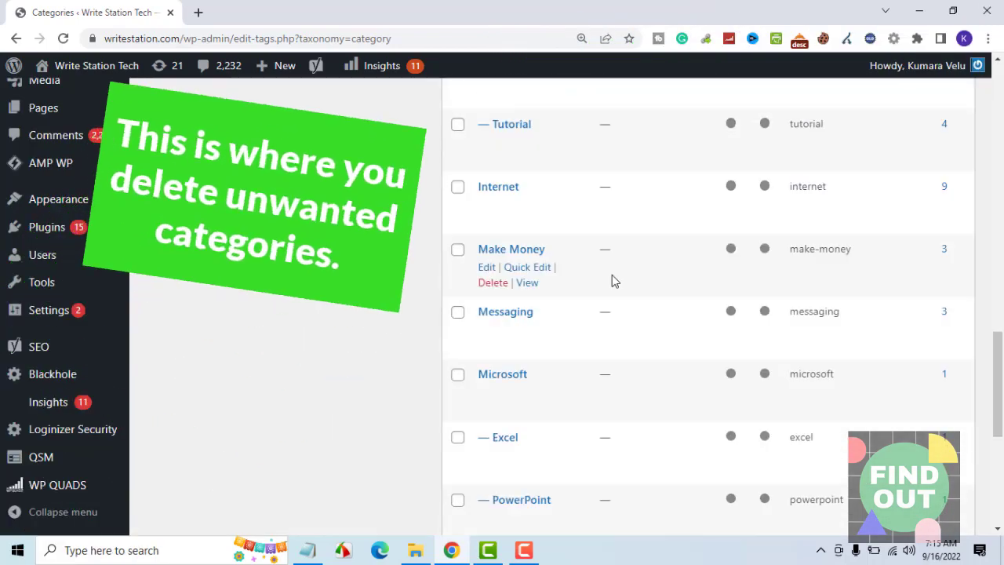
pyautogui.scroll(-1, 614, 281)
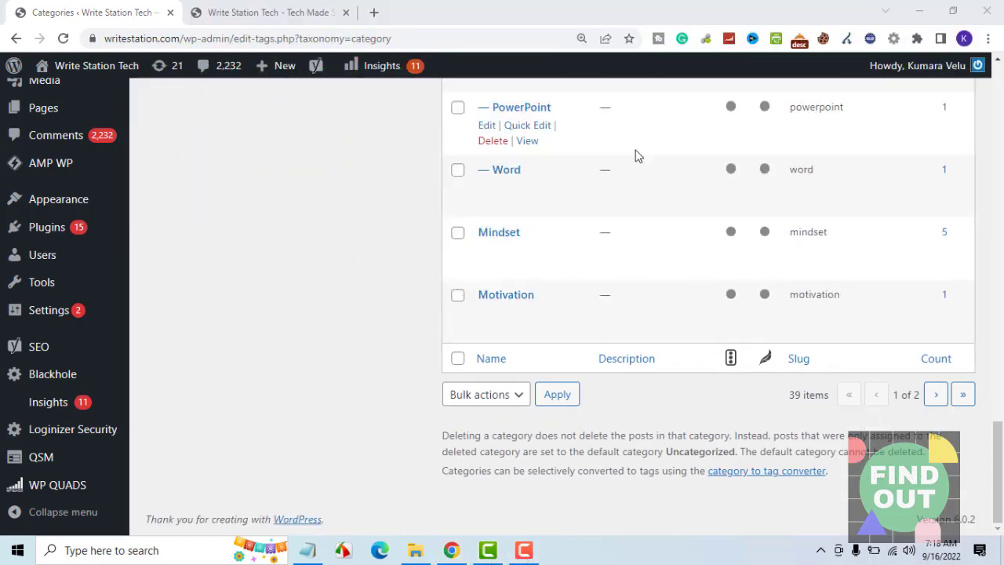
# Step: Select the Mindset category, open it for editing and review its name, slug, parent and description settings
pyautogui.moveTo(486, 255)
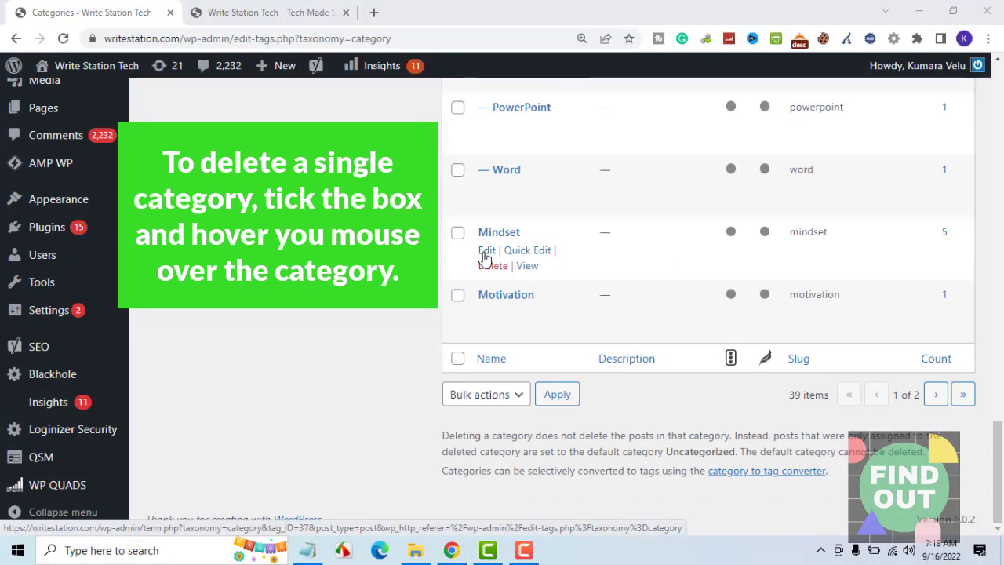
pyautogui.click(459, 233)
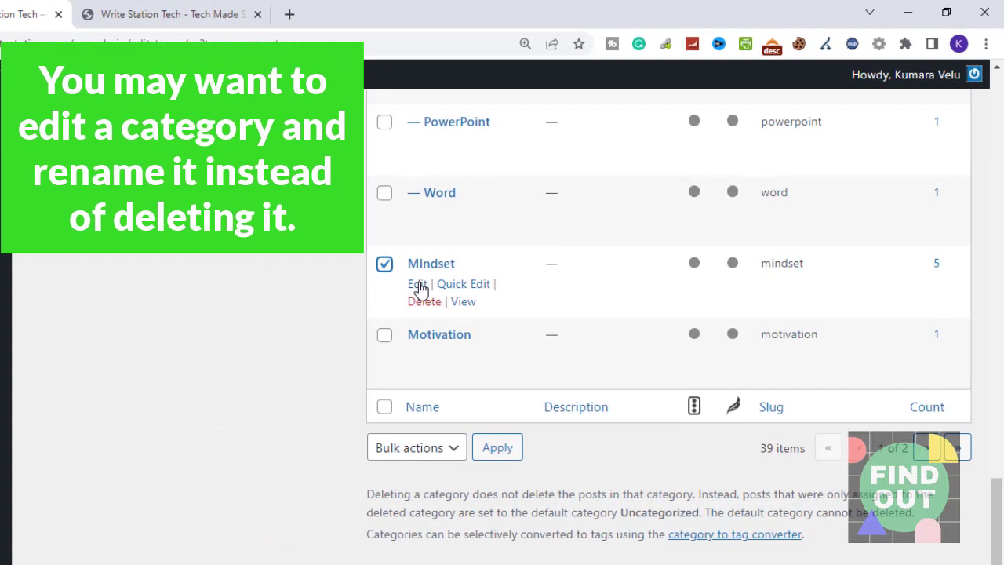
pyautogui.click(418, 285)
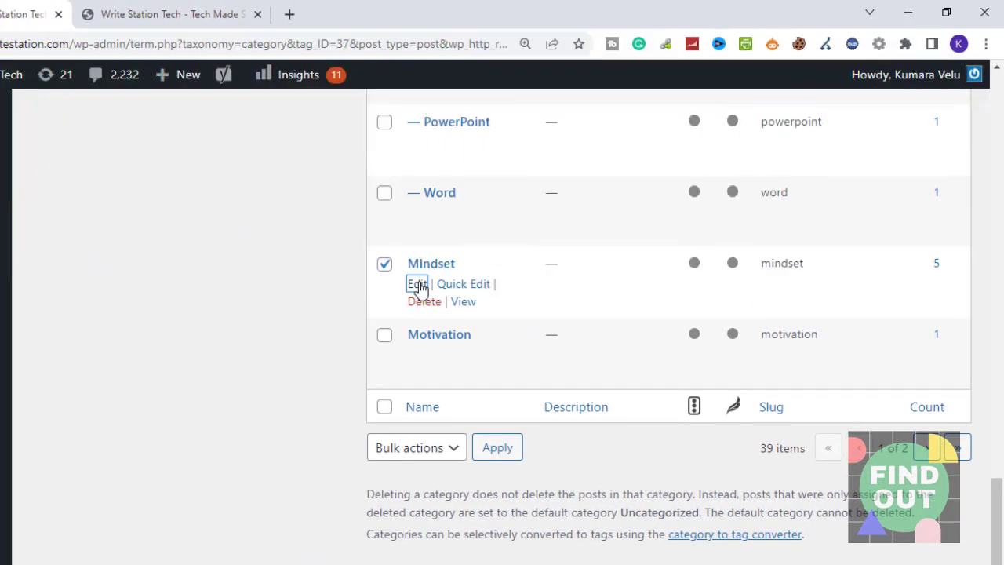
pyautogui.scroll(-3, 426, 258)
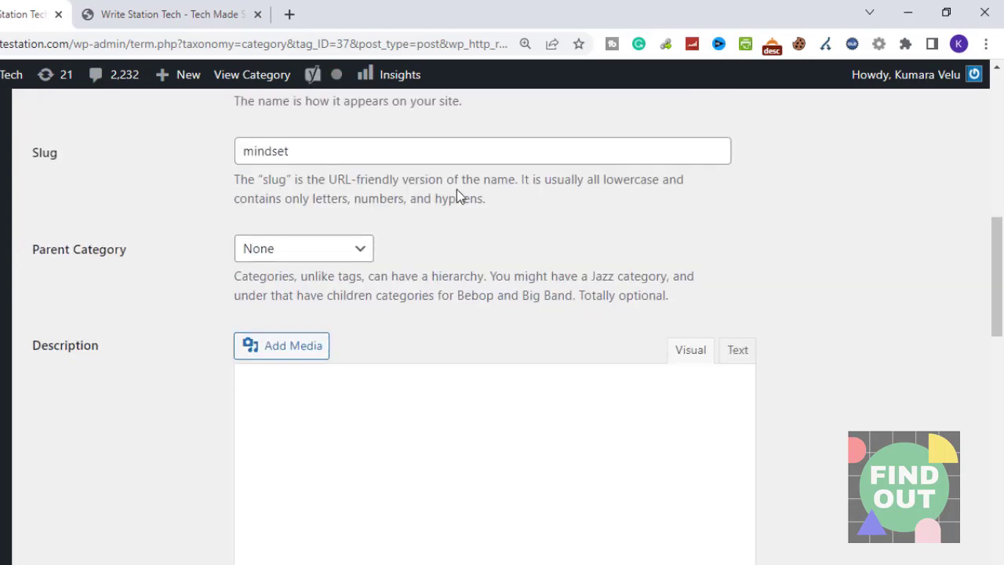
pyautogui.scroll(2, 457, 197)
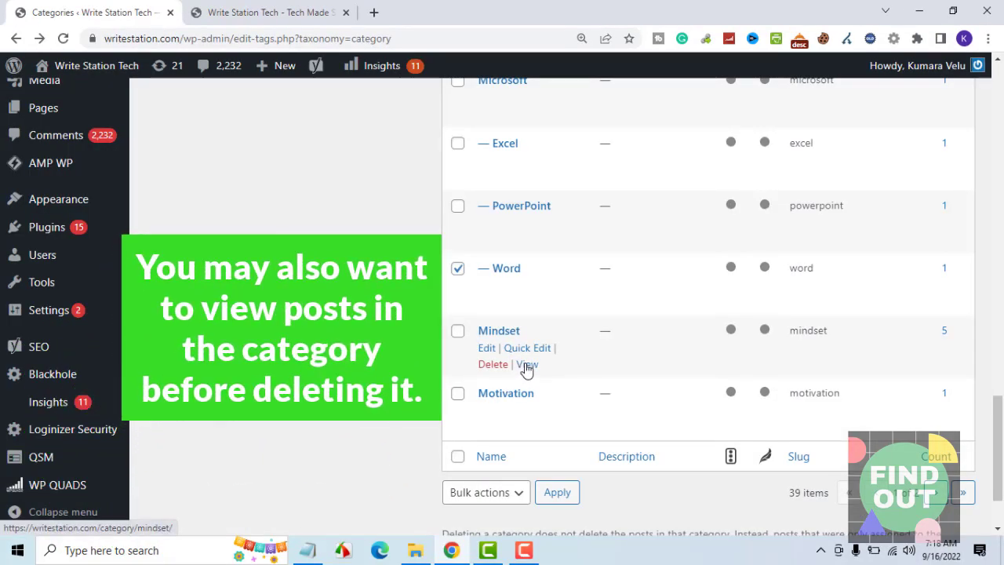
# Step: View the Mindset category's archive on the site and look through its posts
pyautogui.click(526, 365)
pyautogui.scroll(-8, 533, 349)
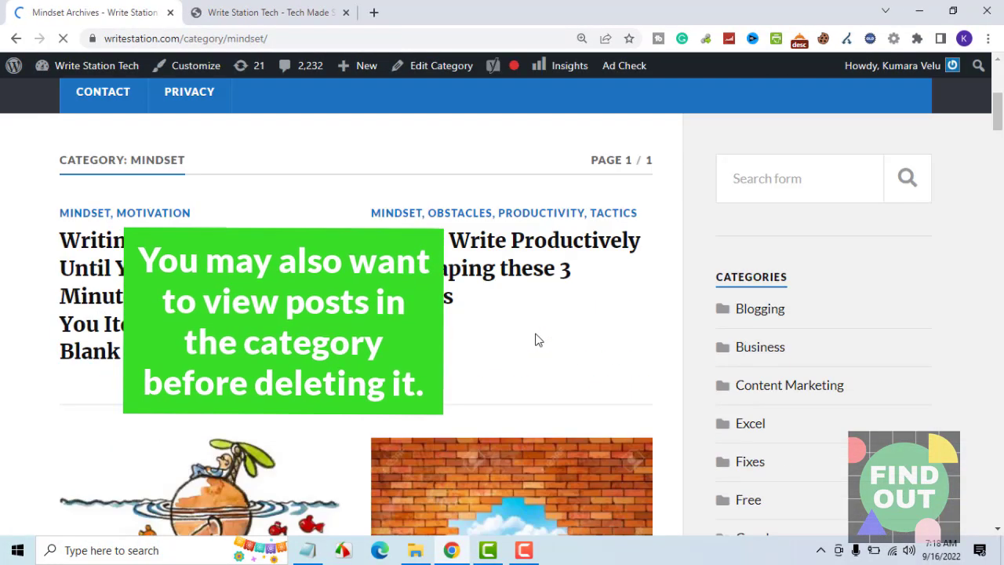
pyautogui.scroll(-8, 540, 335)
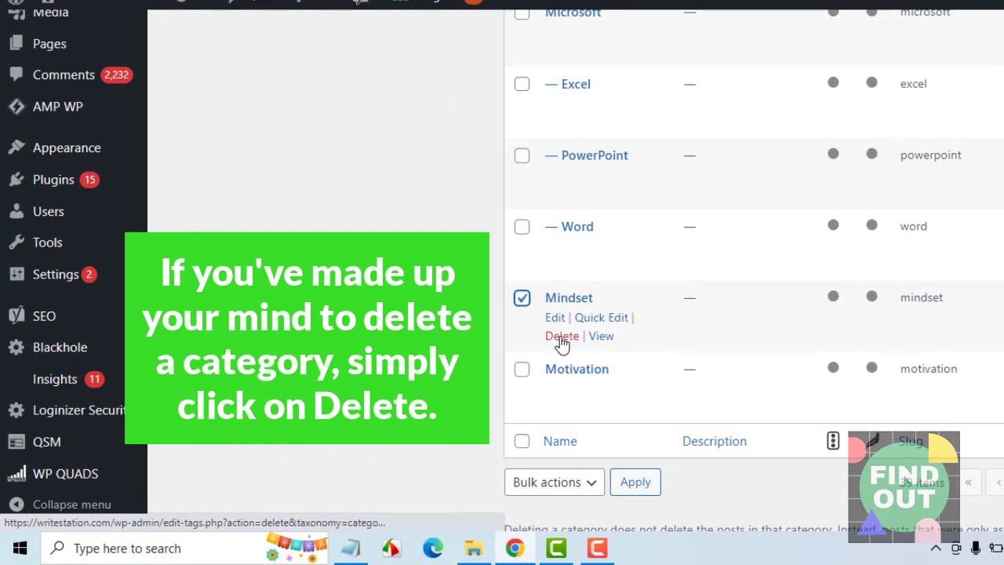
# Step: Permanently delete the Mindset category
pyautogui.click(492, 365)
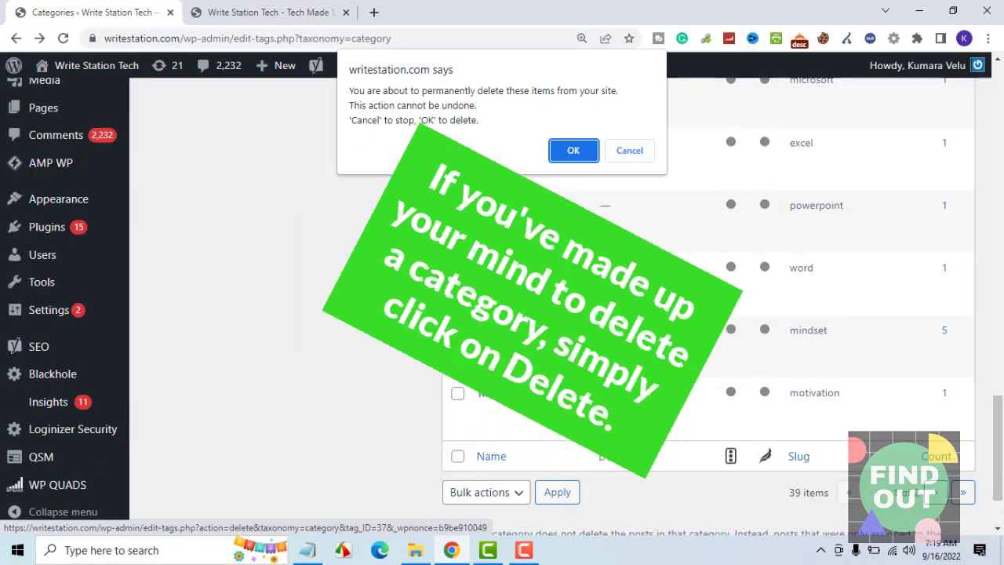
pyautogui.click(573, 150)
pyautogui.scroll(-1, 655, 337)
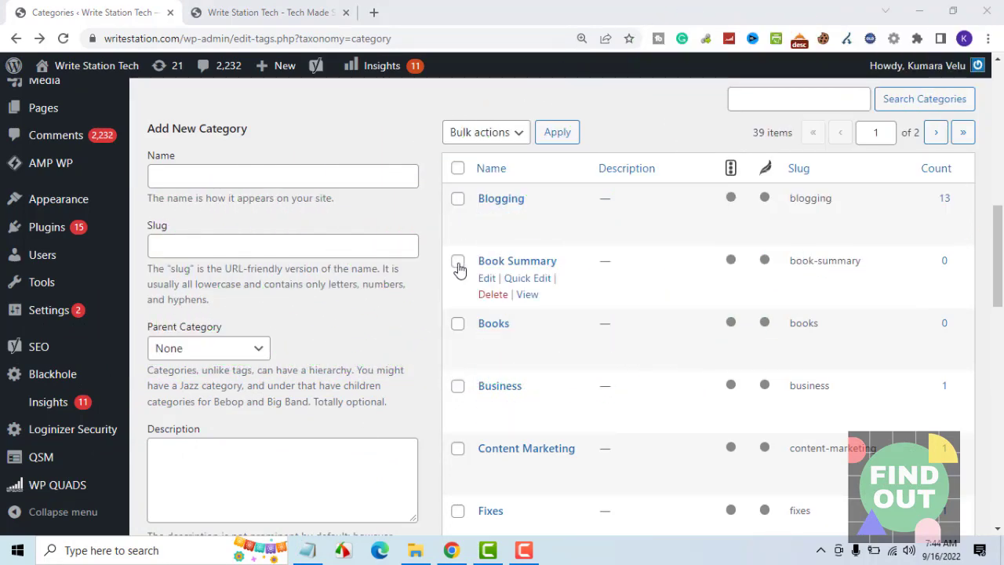
# Step: Select the unwanted categories on the first page of the list, including Book Summary, Google Docs, Google Drive, its neighbouring Tutorial subcategory, Excel and PowerPoint
pyautogui.scroll(3, 460, 459)
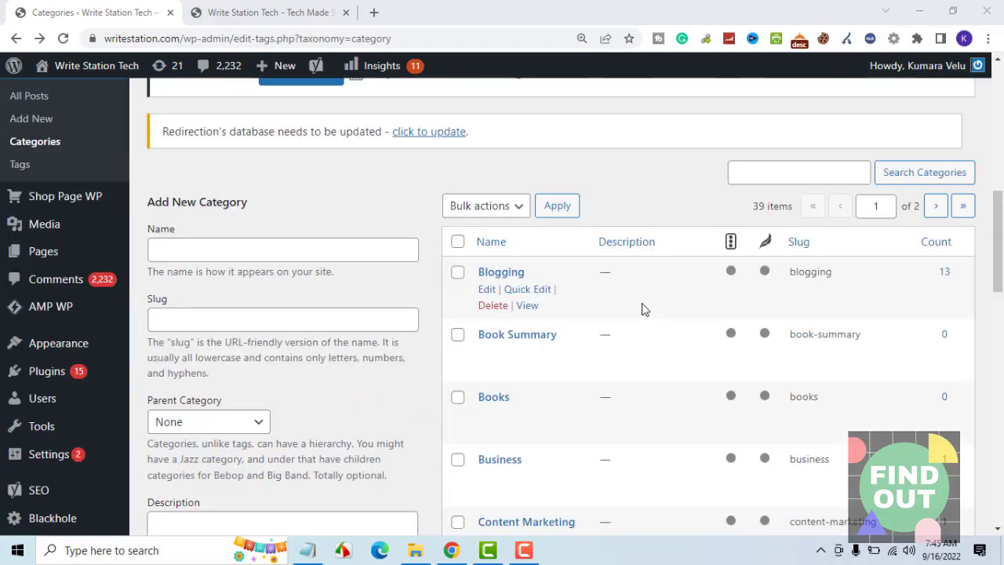
pyautogui.scroll(-1, 643, 307)
pyautogui.click(457, 336)
pyautogui.scroll(-1, 576, 381)
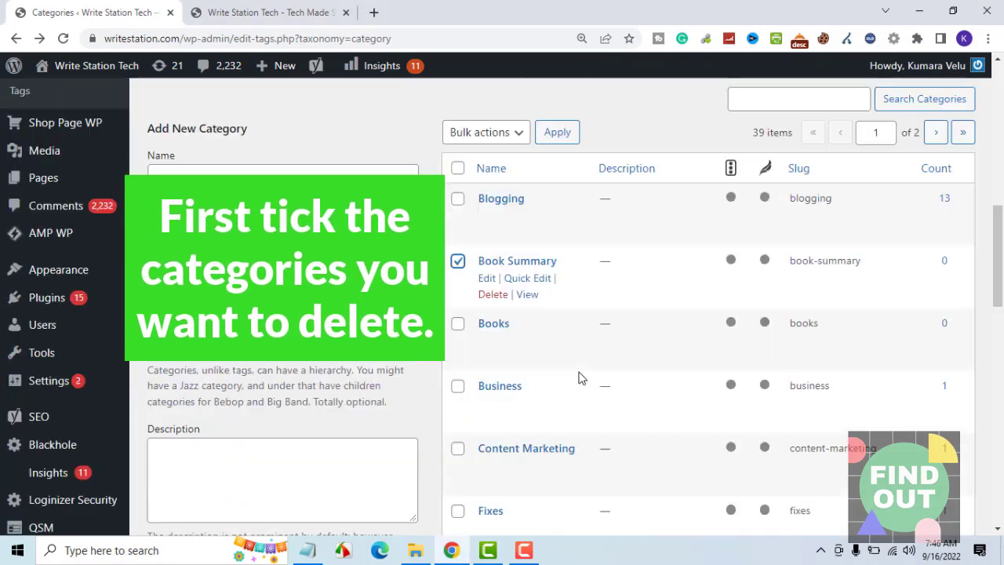
pyautogui.scroll(-4, 529, 407)
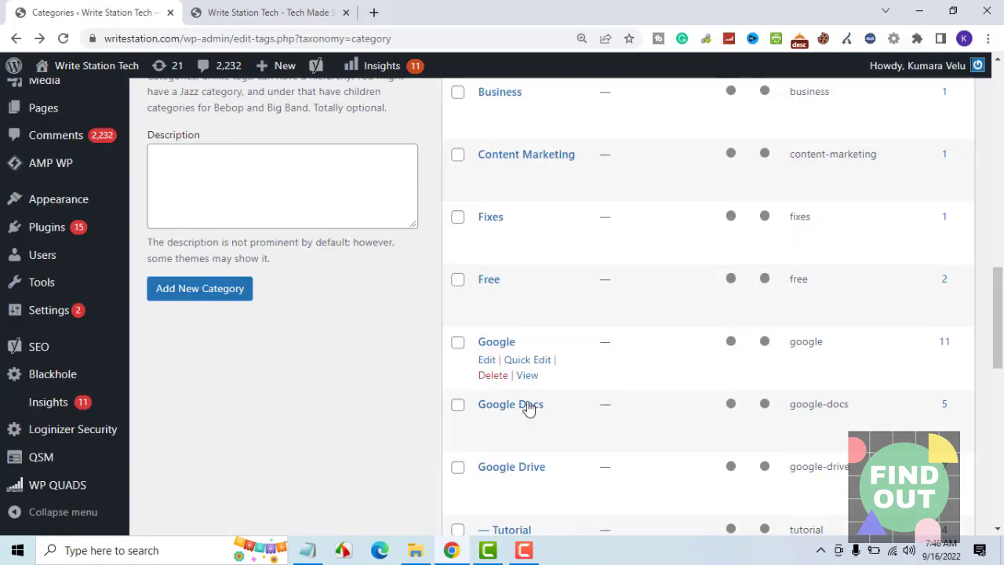
pyautogui.scroll(-2, 538, 408)
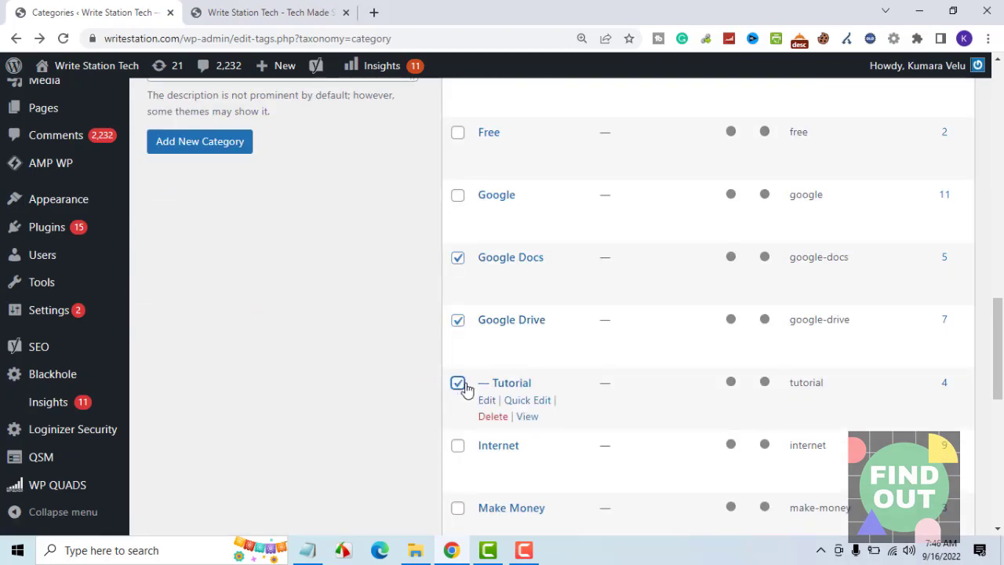
pyautogui.scroll(-6, 462, 265)
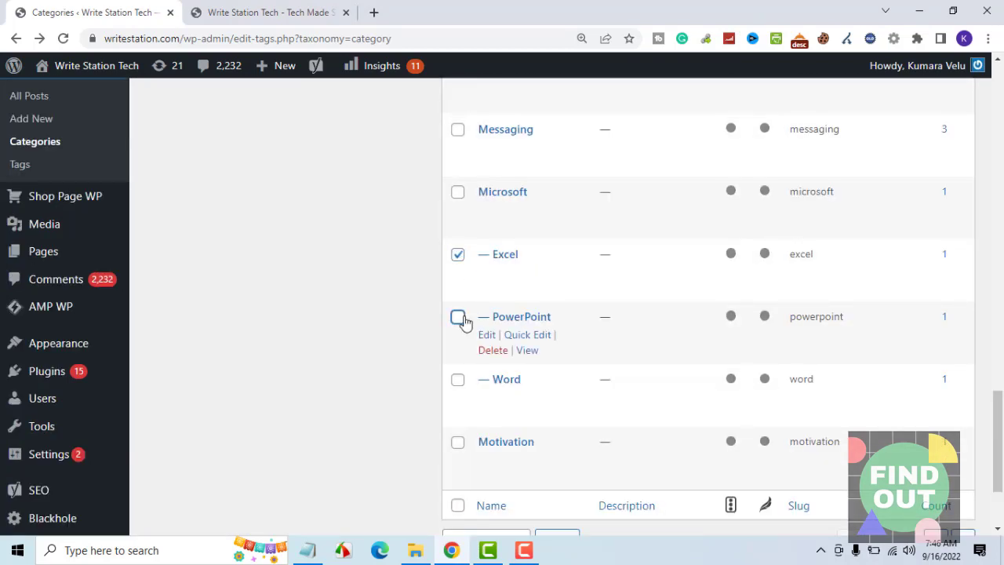
# Step: Bulk delete the unwanted categories on the second page, including Obstacles, Process, Productivity, Quotes, Time and WordPress
pyautogui.scroll(-1, 489, 402)
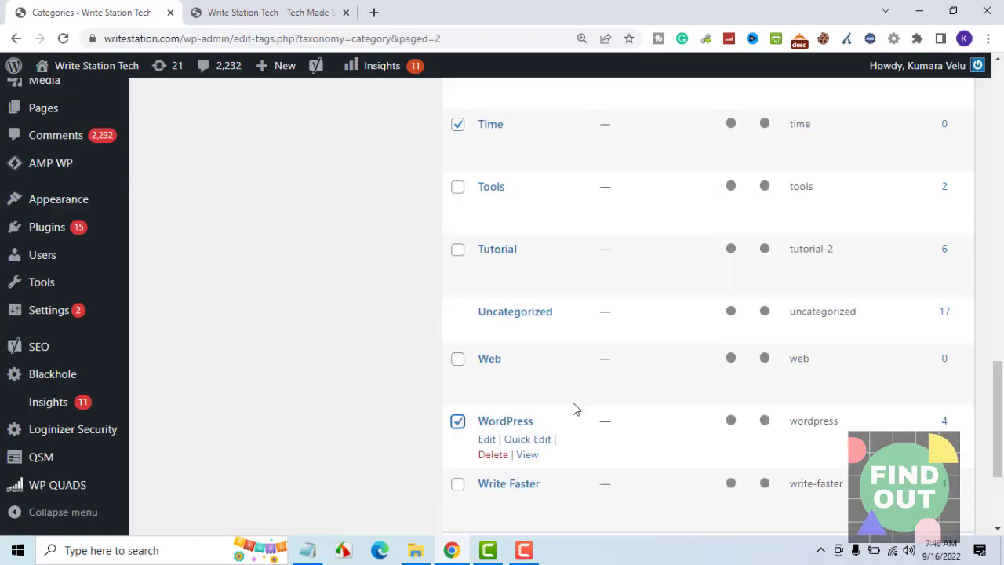
pyautogui.scroll(-2, 576, 404)
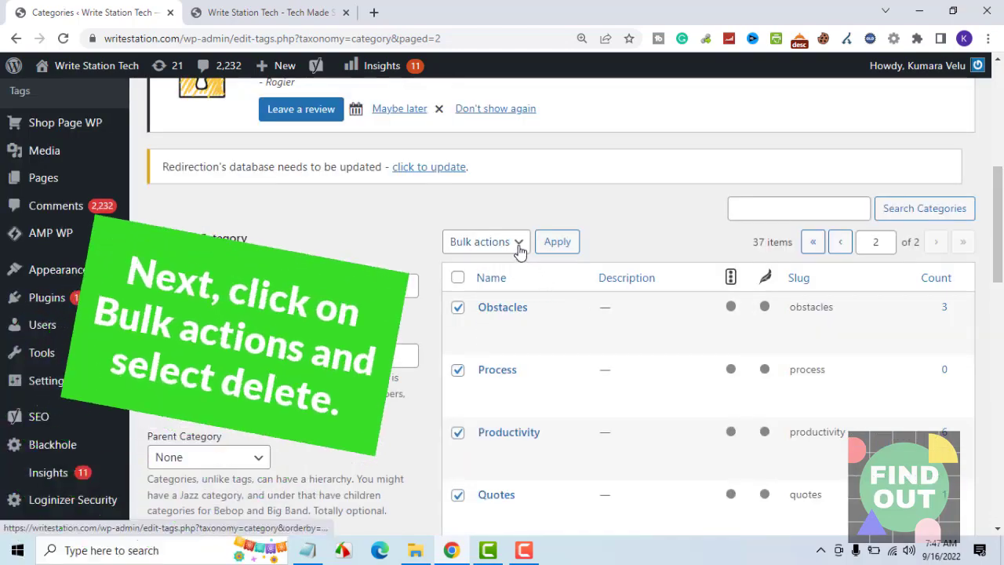
pyautogui.click(517, 242)
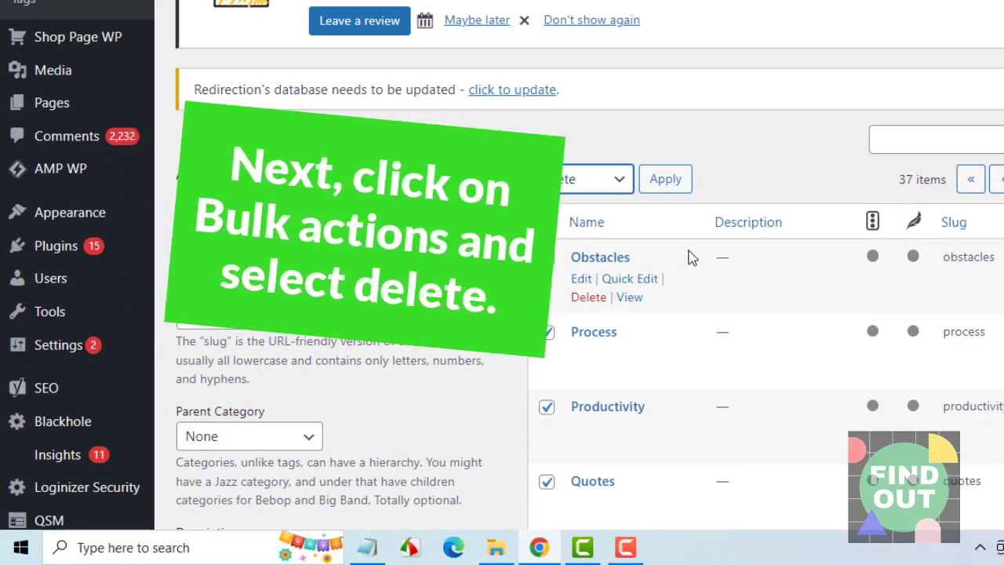
pyautogui.click(666, 180)
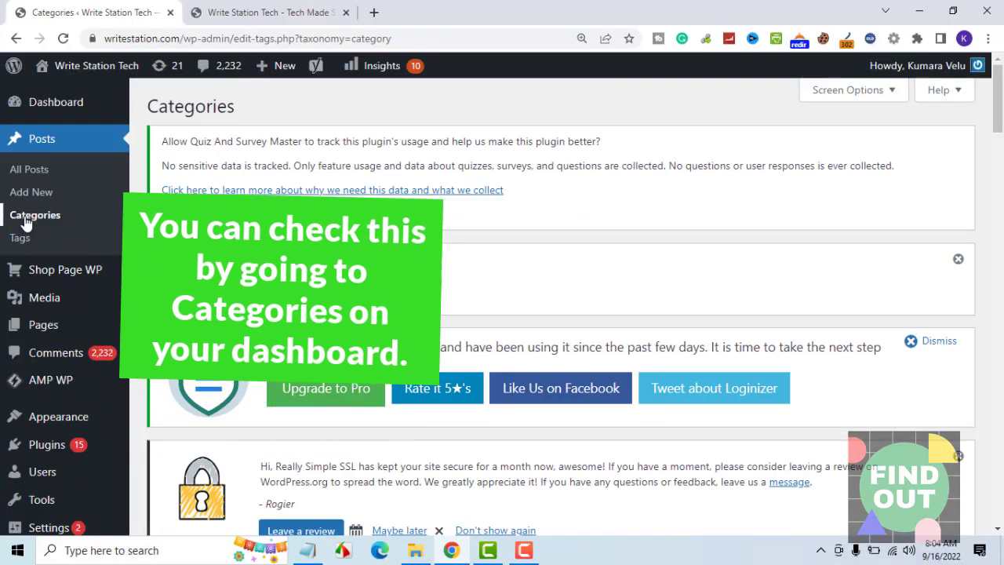
# Step: Reload the categories management page and check which categories remain in the list
pyautogui.click(26, 220)
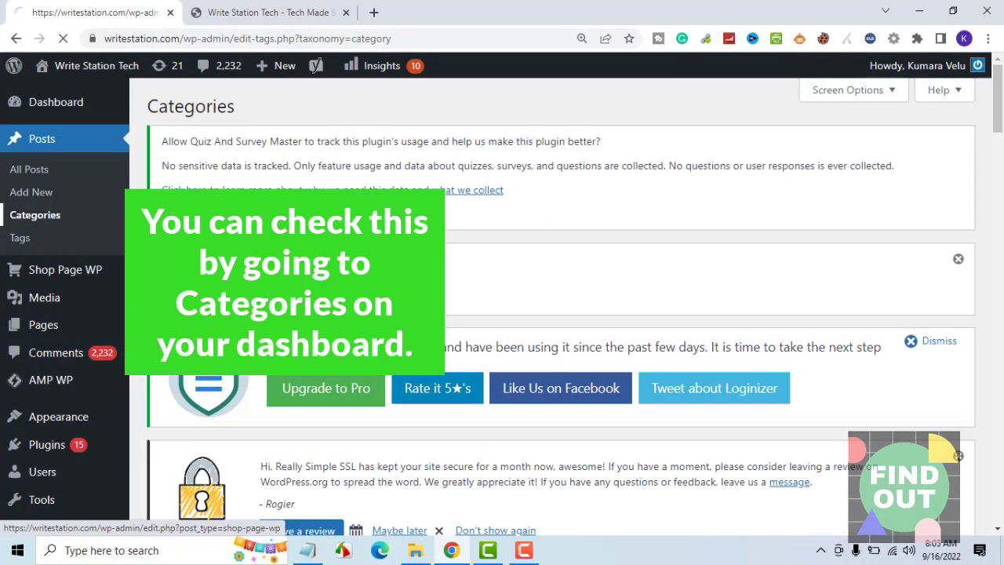
pyautogui.scroll(-3, 522, 348)
pyautogui.scroll(-3, 532, 342)
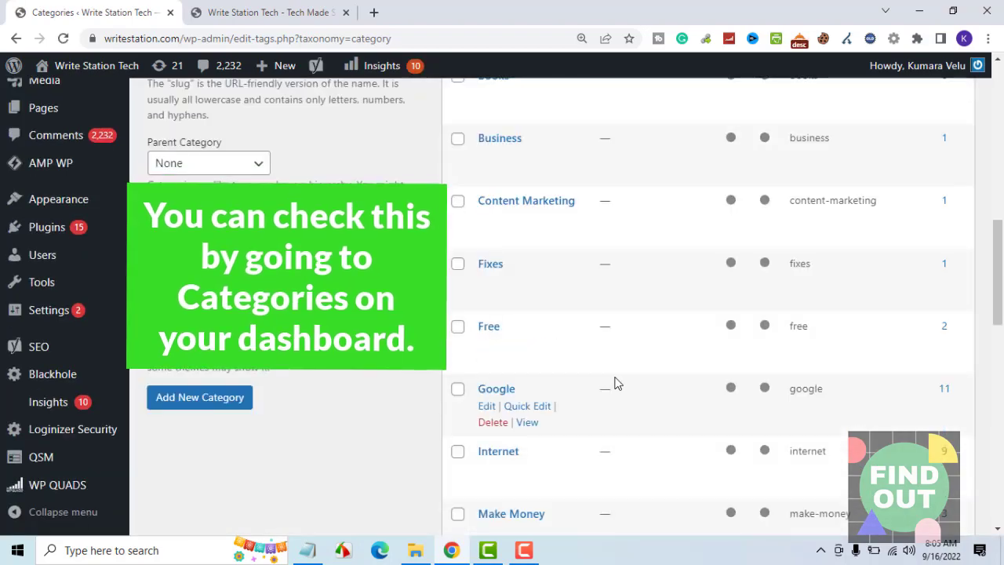
pyautogui.scroll(-6, 616, 381)
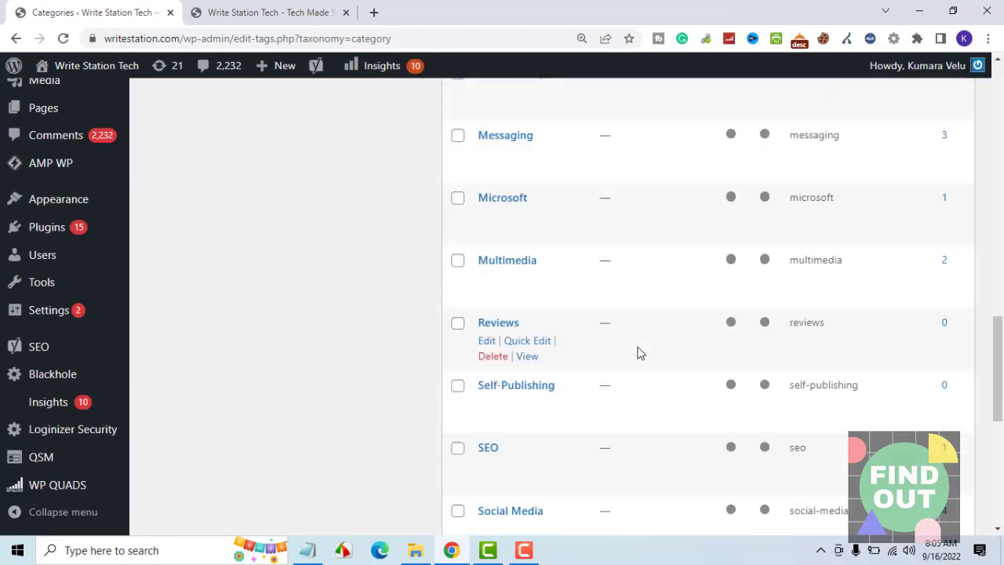
pyautogui.scroll(-6, 638, 353)
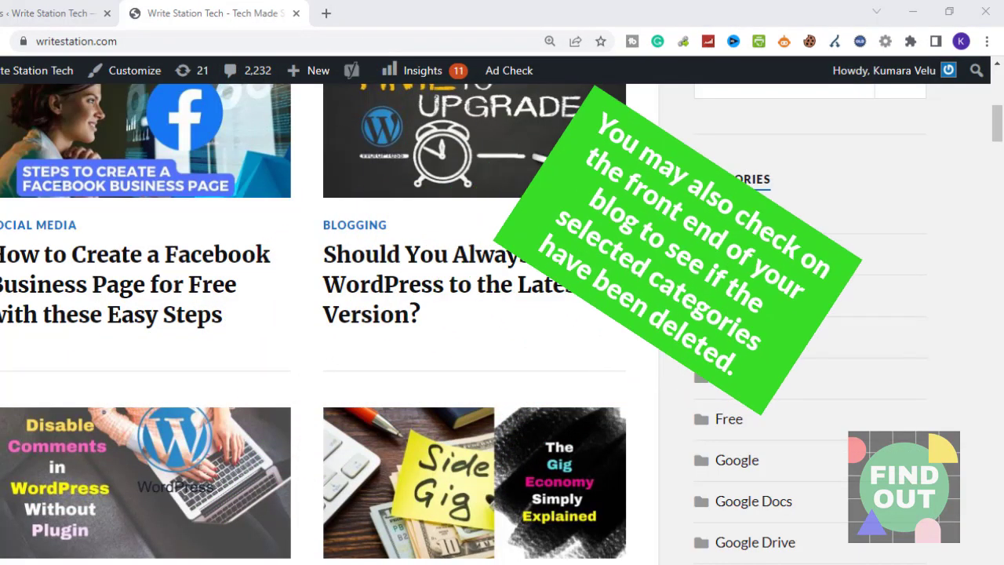
# Step: Examine the category list in the sidebar of the blog's front end and refresh that page
pyautogui.scroll(-4, 776, 405)
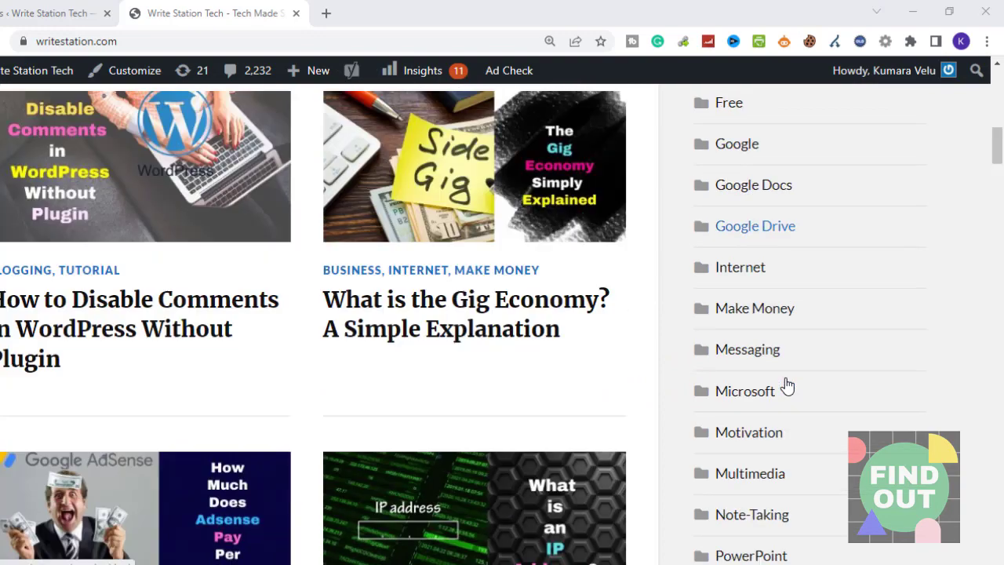
pyautogui.scroll(2, 786, 385)
pyautogui.scroll(-2, 786, 385)
pyautogui.scroll(1, 786, 385)
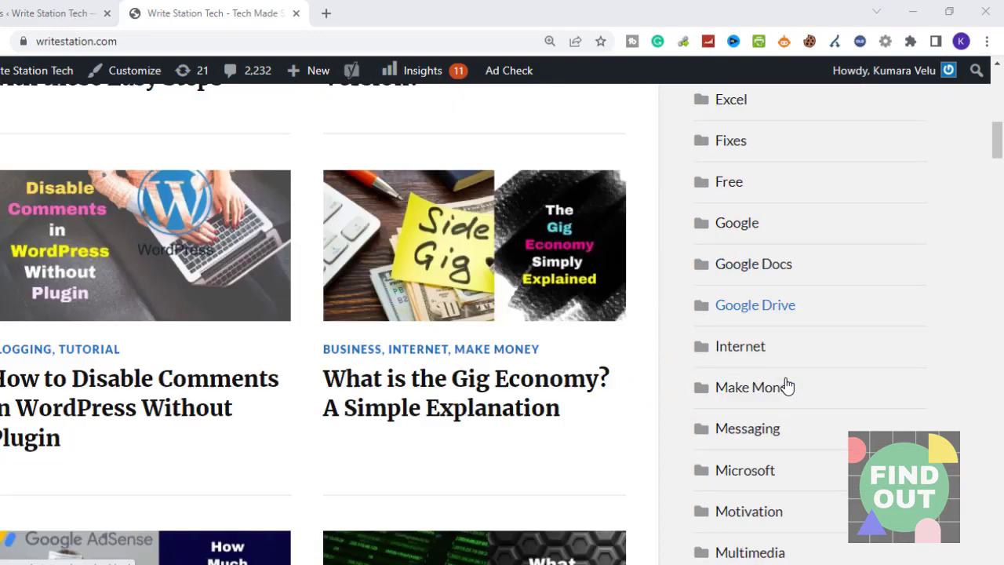
pyautogui.click(756, 151)
pyautogui.press('F5')
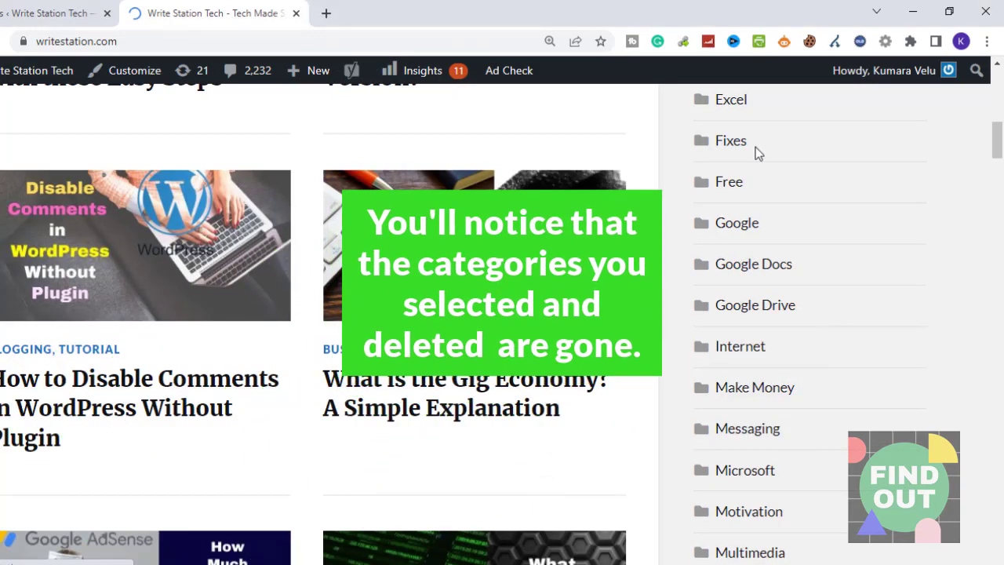
# Step: Review the full category list in the sidebar of the refreshed blog front end for the deleted categories
pyautogui.scroll(6, 761, 173)
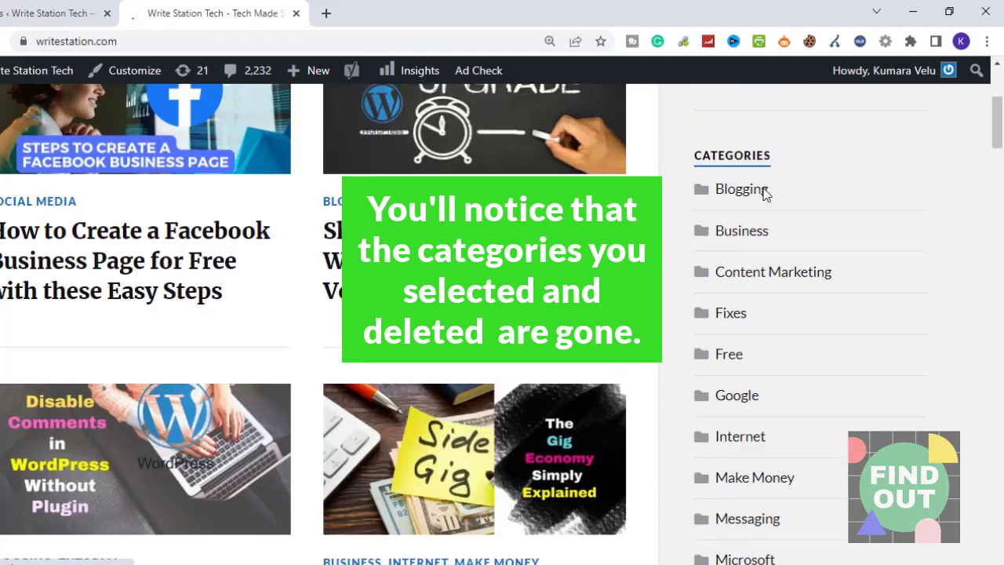
pyautogui.scroll(-2, 780, 194)
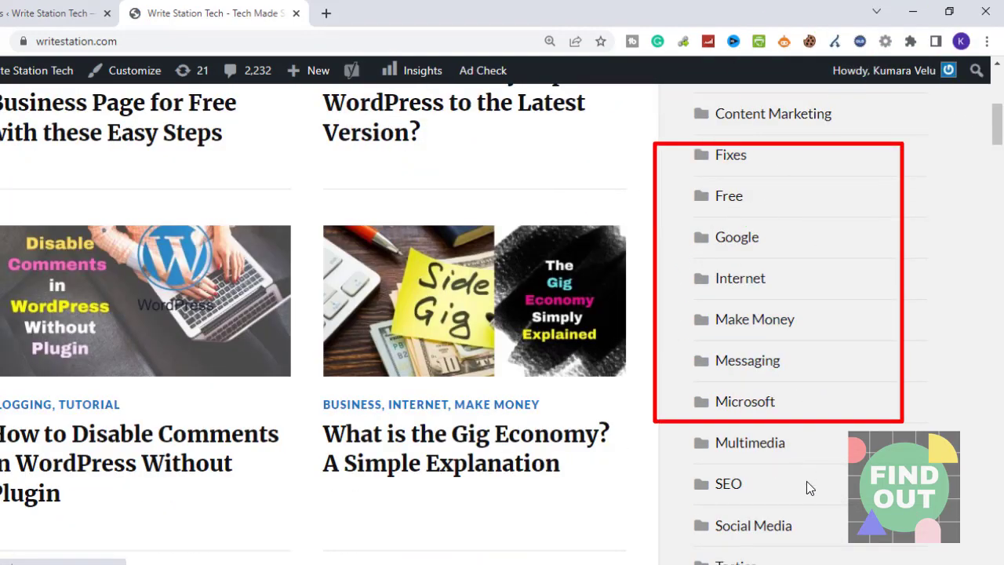
pyautogui.scroll(2, 806, 480)
pyautogui.scroll(-5, 795, 294)
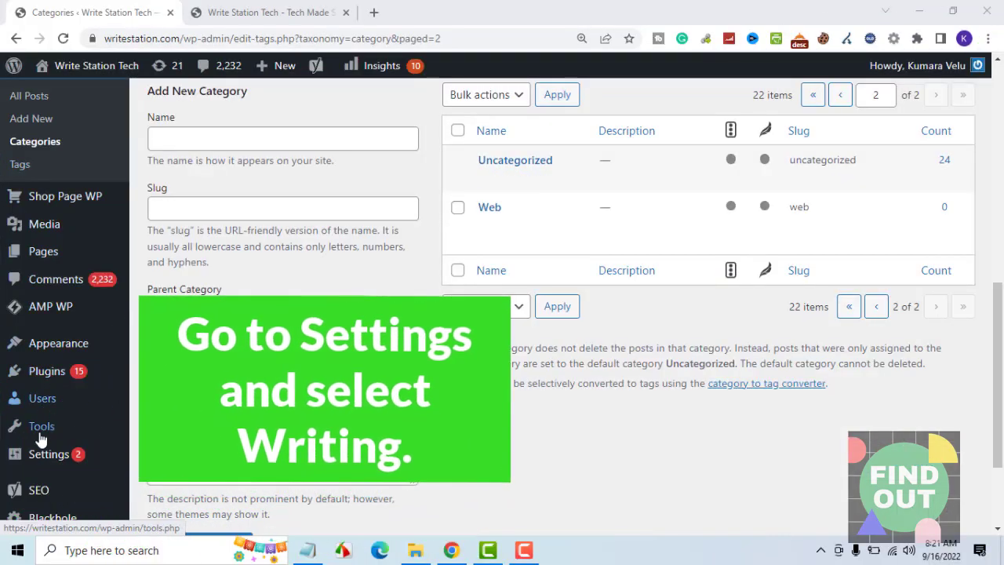
# Step: In the site's Writing settings, set the default post category to Tutorial and save the changes
pyautogui.moveTo(41, 461)
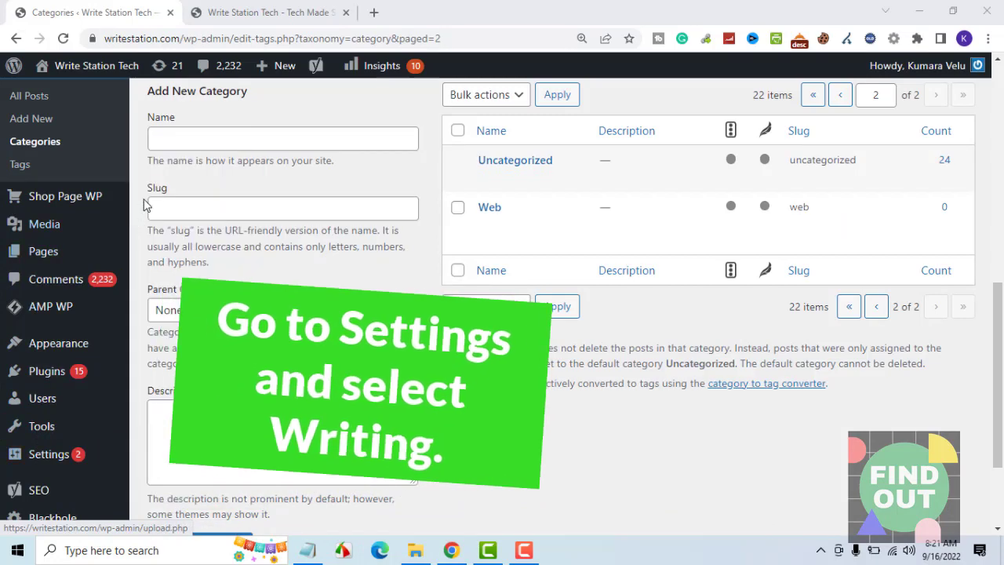
pyautogui.click(45, 463)
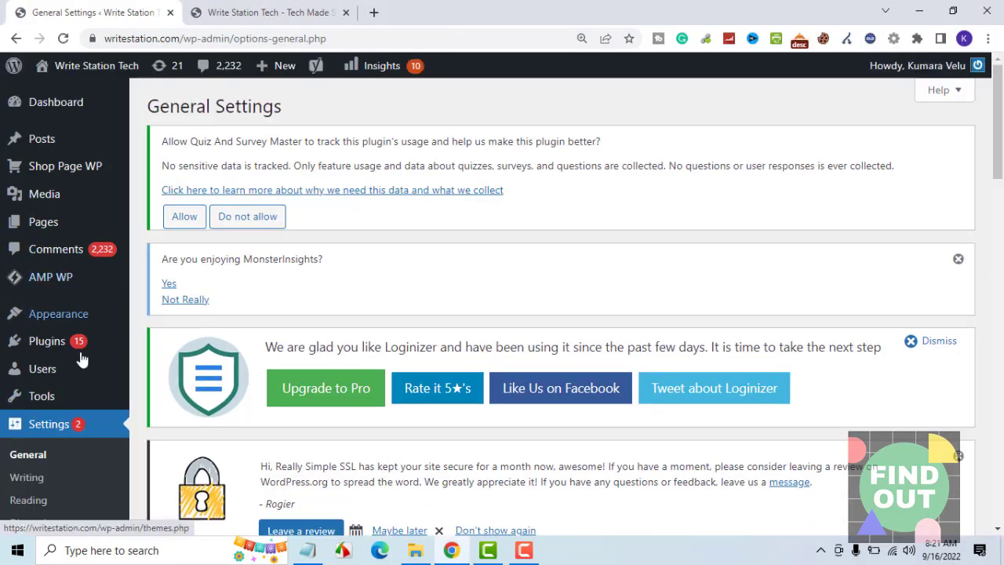
pyautogui.scroll(-3, 84, 352)
pyautogui.click(28, 332)
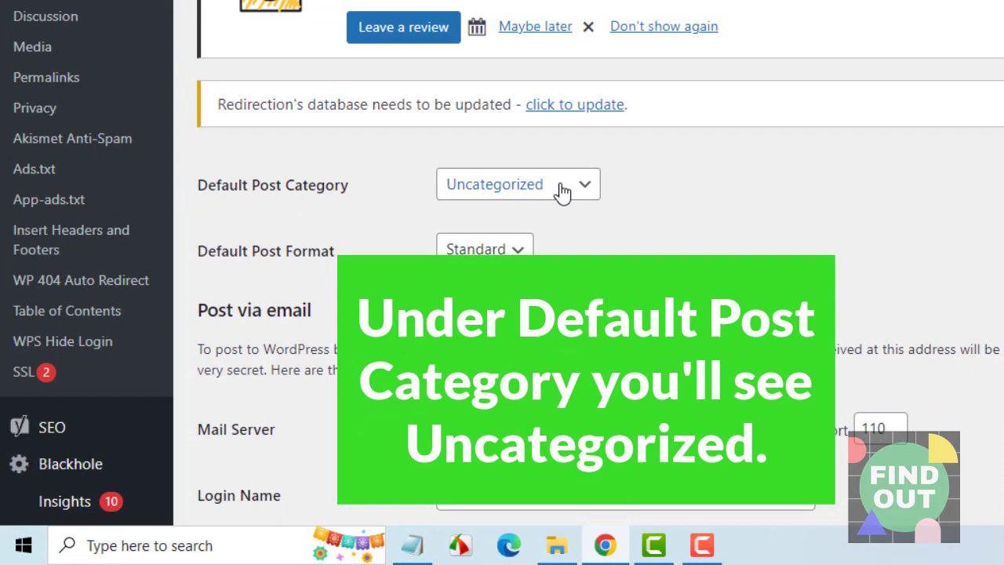
pyautogui.click(562, 192)
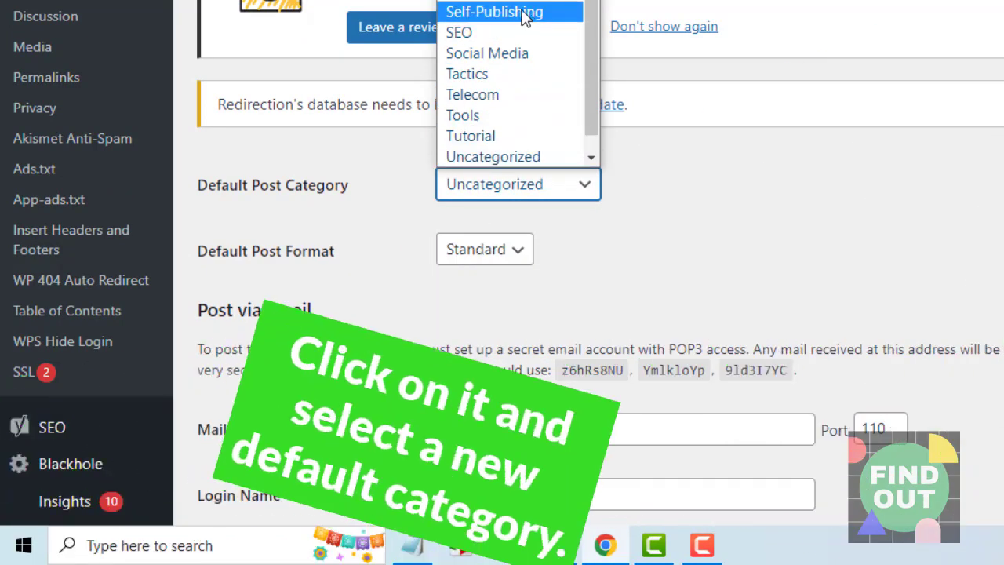
pyautogui.click(470, 137)
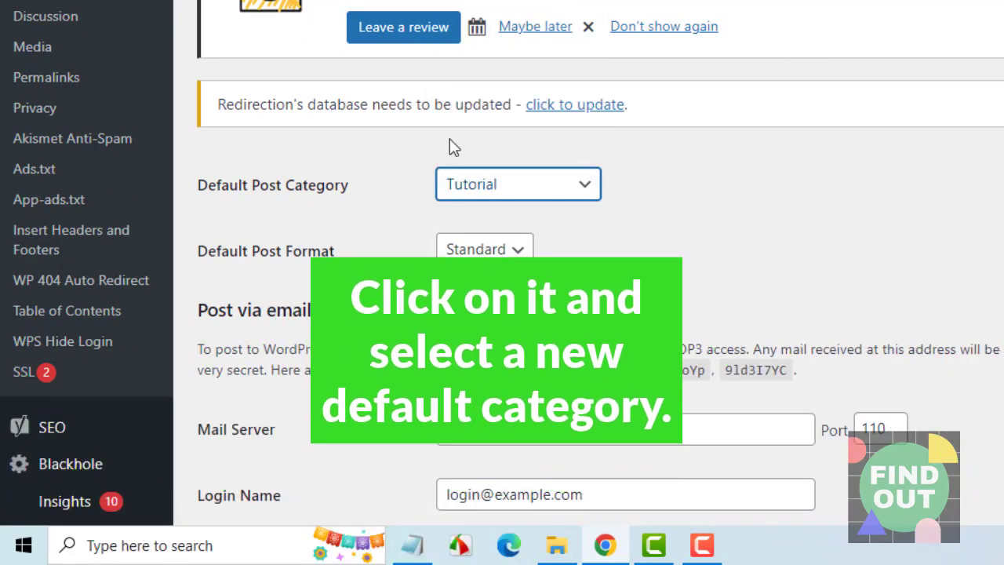
pyautogui.scroll(-5, 767, 233)
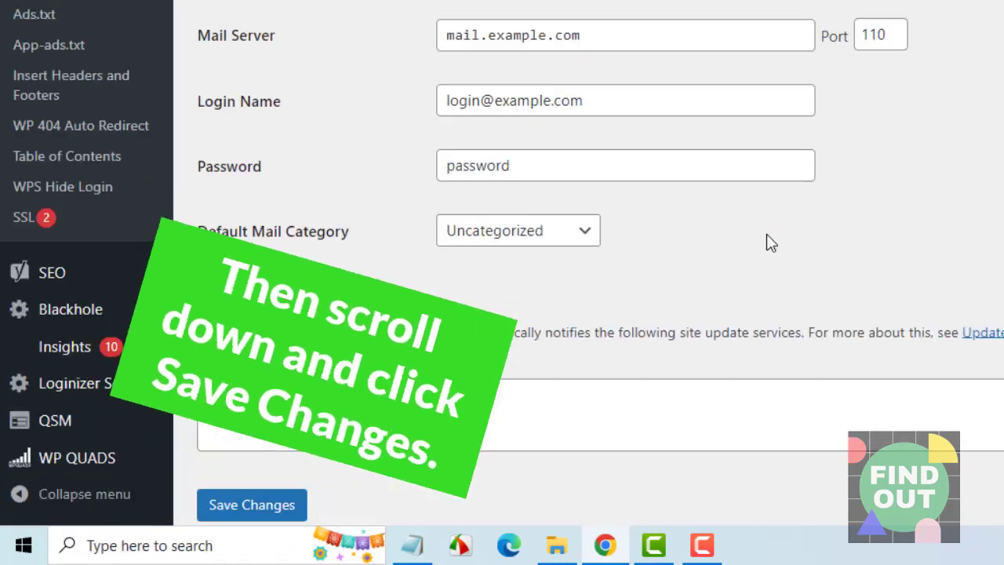
pyautogui.scroll(-1, 780, 242)
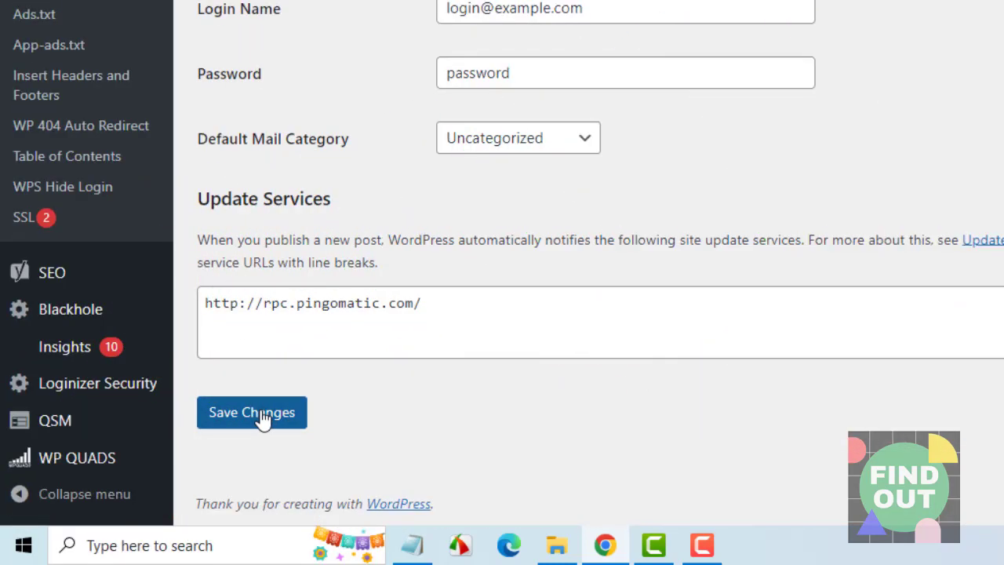
pyautogui.click(262, 420)
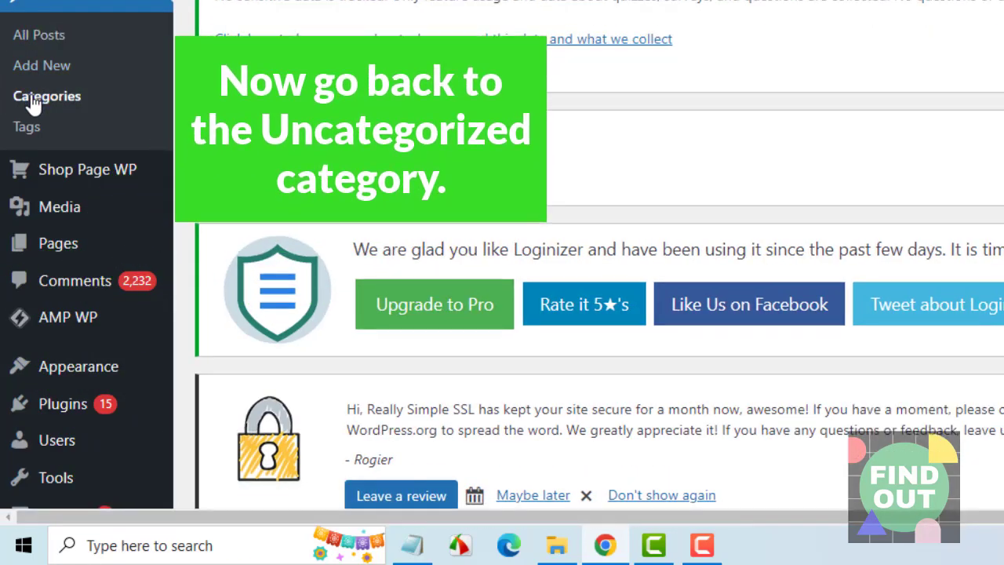
# Step: Delete the Uncategorized category from the second page of the post categories list
pyautogui.click(31, 102)
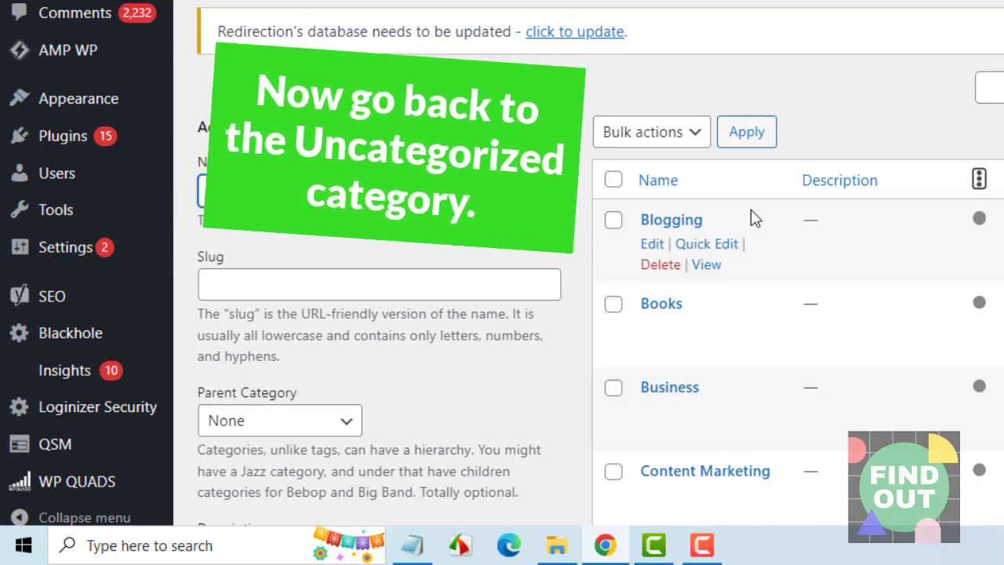
pyautogui.scroll(-5, 768, 251)
pyautogui.scroll(-15, 780, 253)
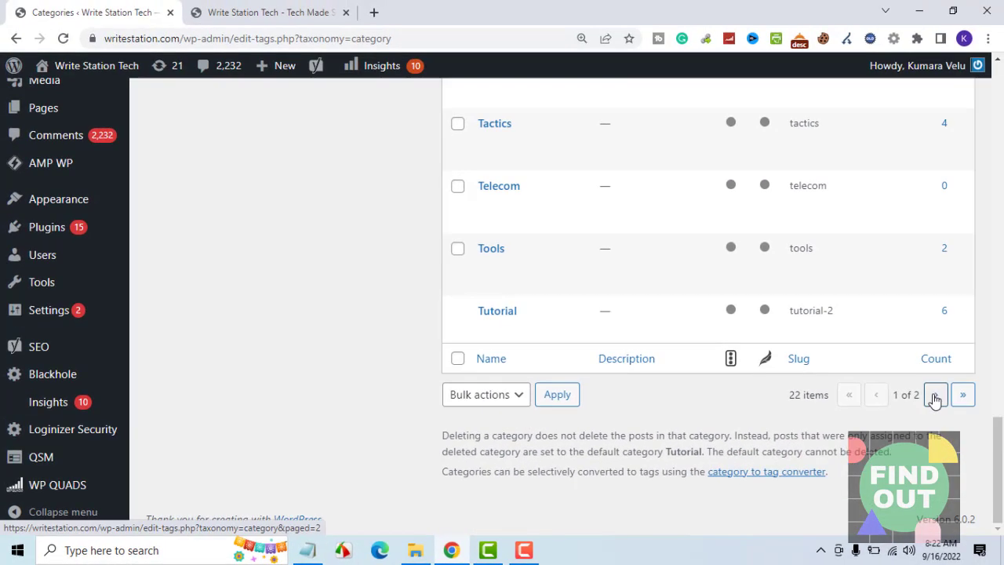
pyautogui.scroll(-2, 651, 278)
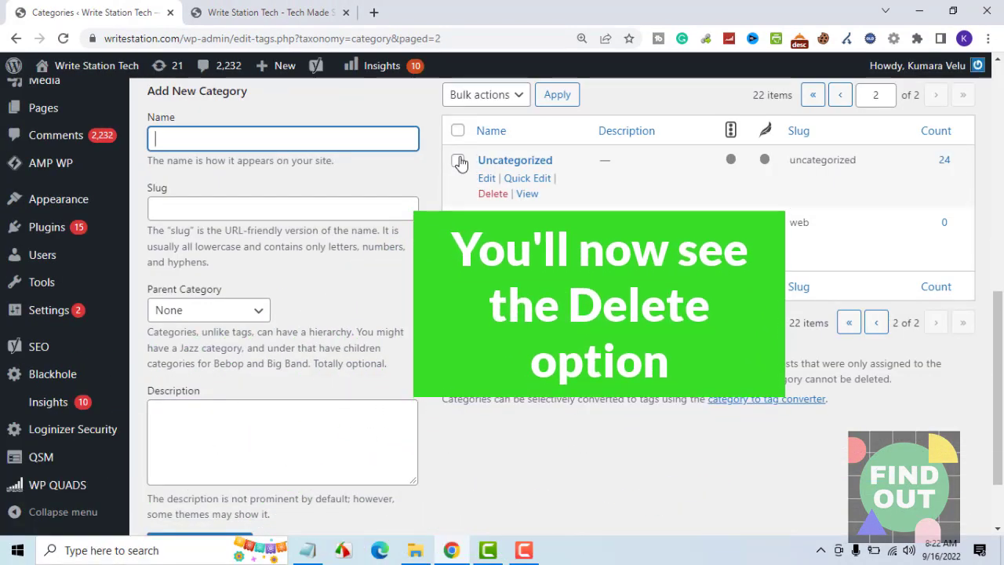
pyautogui.click(458, 162)
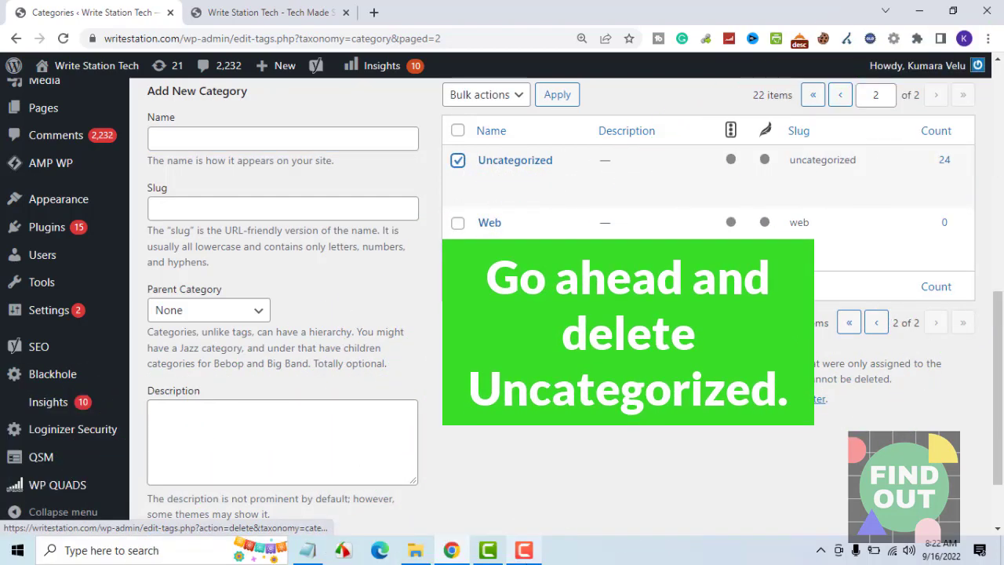
pyautogui.click(494, 193)
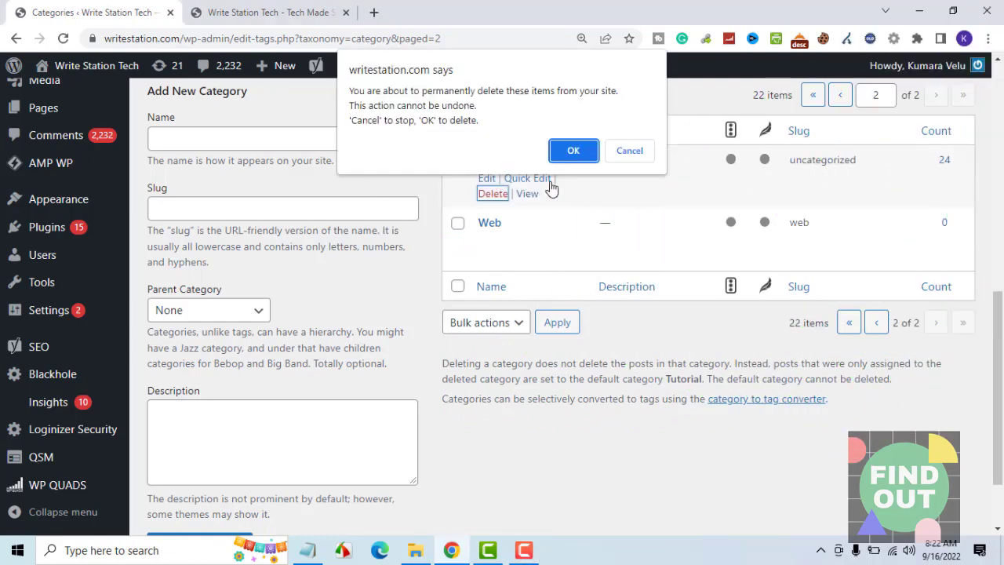
pyautogui.click(573, 152)
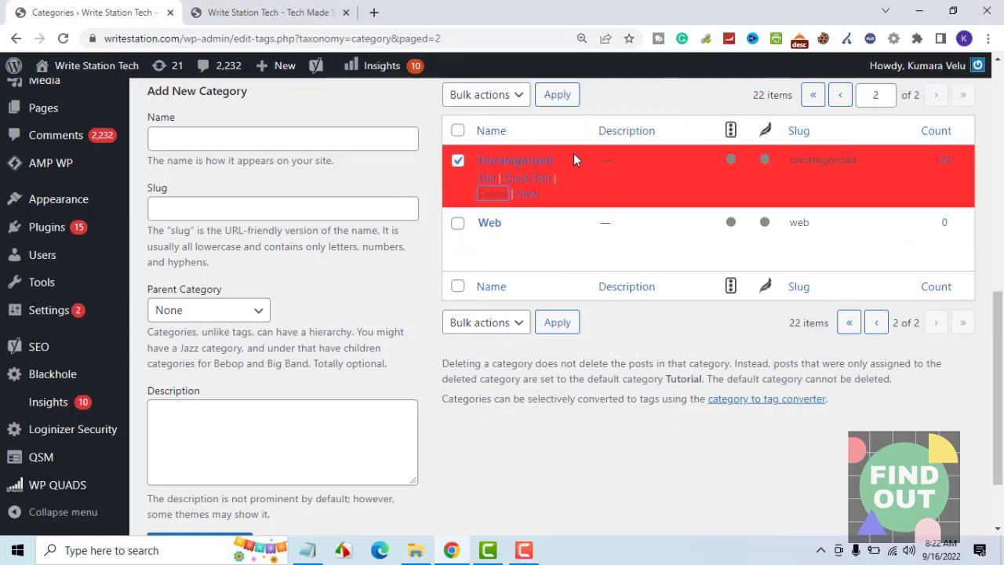
# Step: Refresh the blog's front end and check its sidebar category list for Uncategorized
pyautogui.click(283, 13)
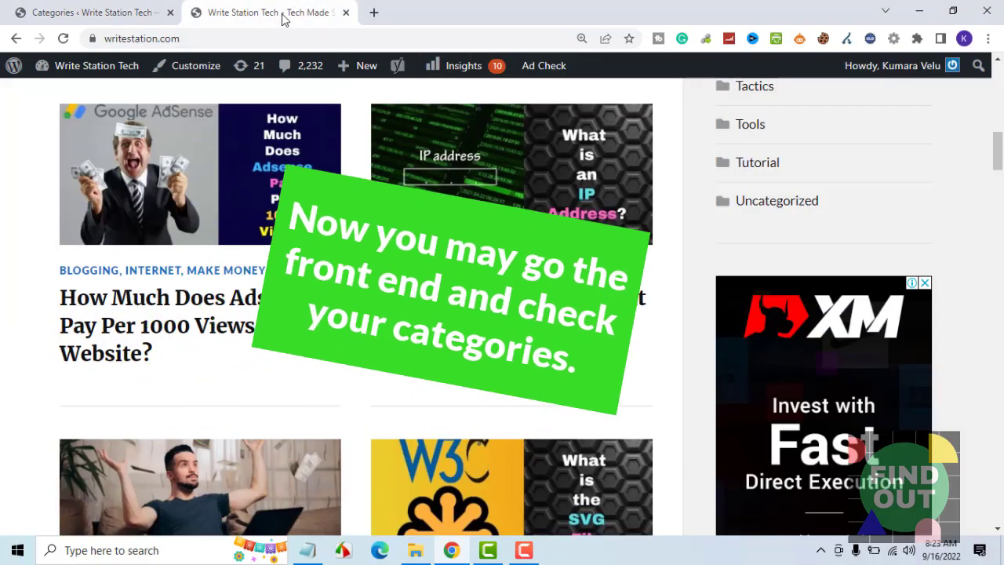
pyautogui.scroll(1, 784, 291)
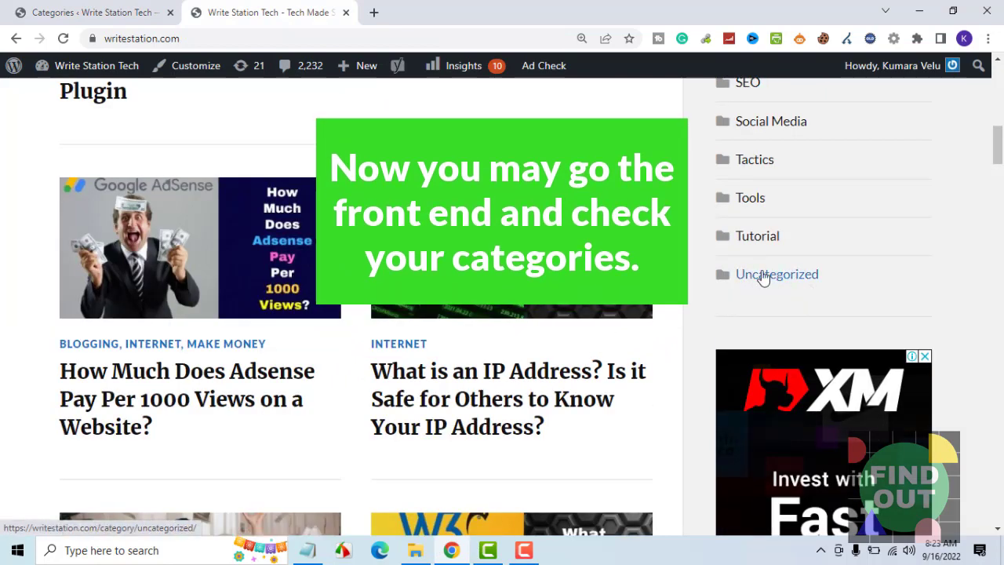
pyautogui.click(65, 40)
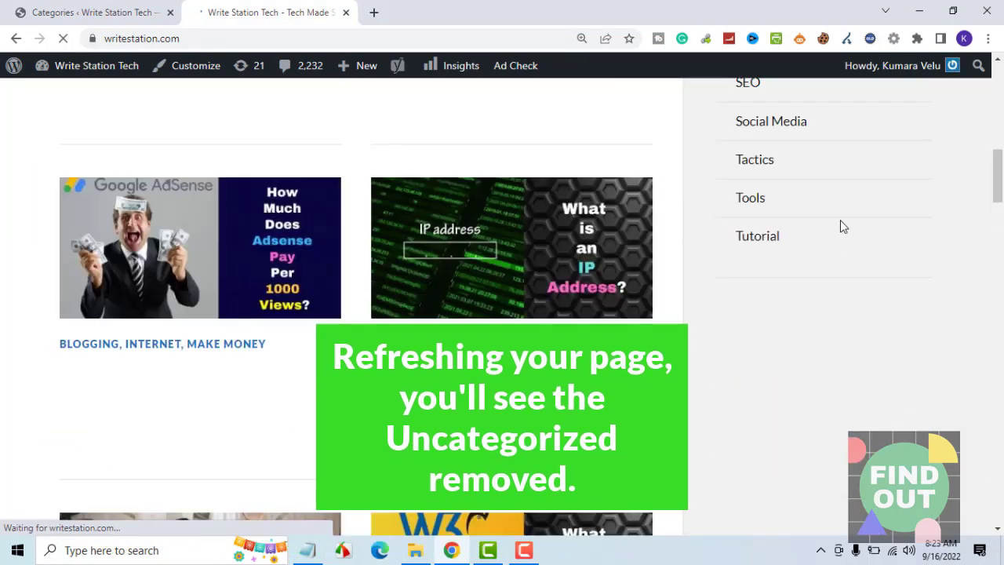